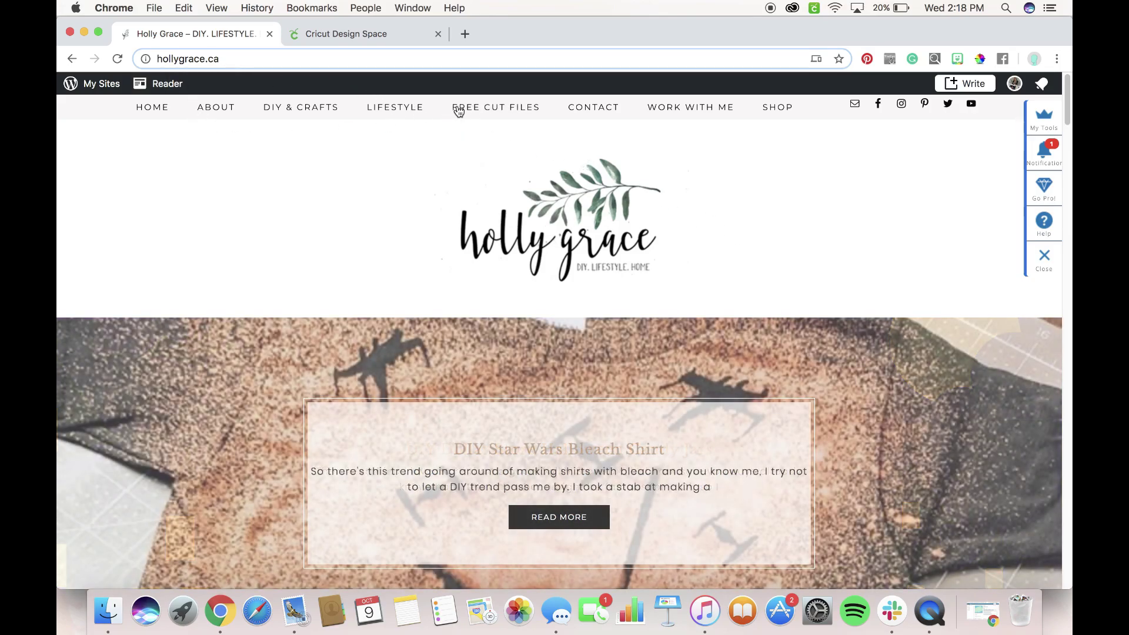
- Go to the blog's Free Cut Files page and download the Farm Fresh truck as ChristmasTruck.zip
{"action": "left_click", "coordinate": [462, 111]}
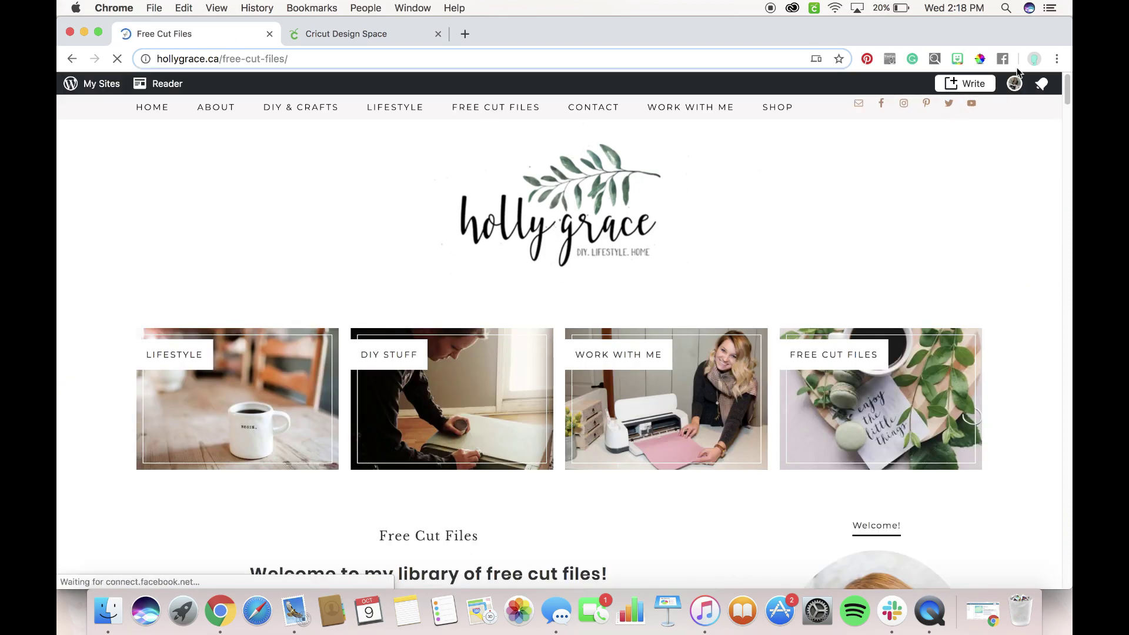
{"action": "left_click_drag", "start_coordinate": [1064, 88], "coordinate": [1063, 171]}
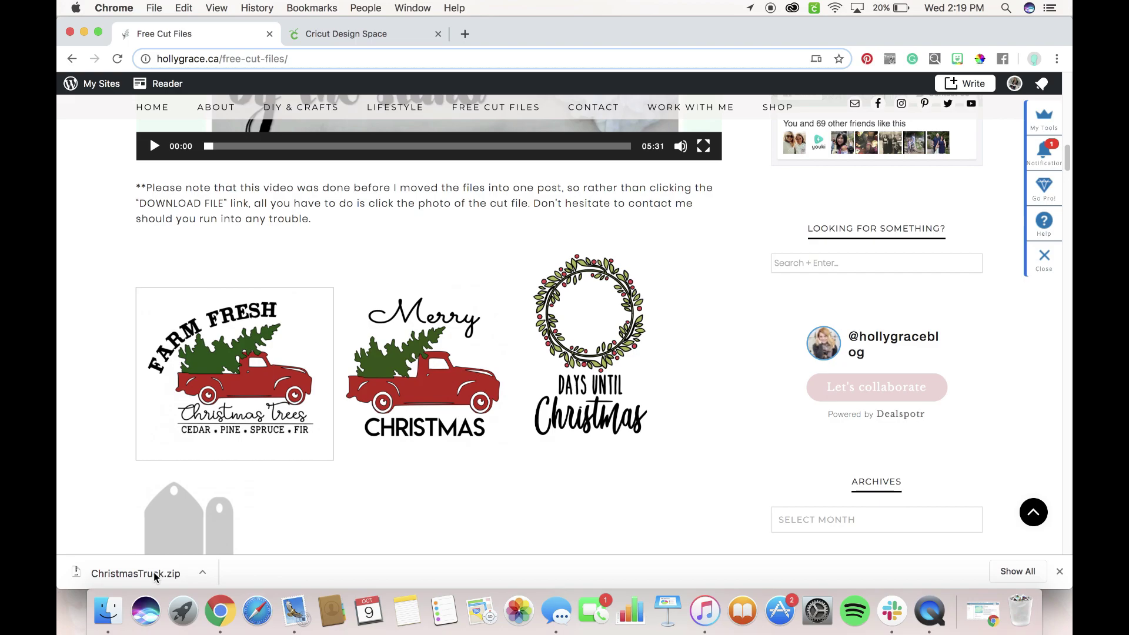
- Unzip ChristmasTruck.zip, preview christmastruck.png and christmastruck.svg, then close both Finder windows
{"action": "left_click", "coordinate": [151, 576]}
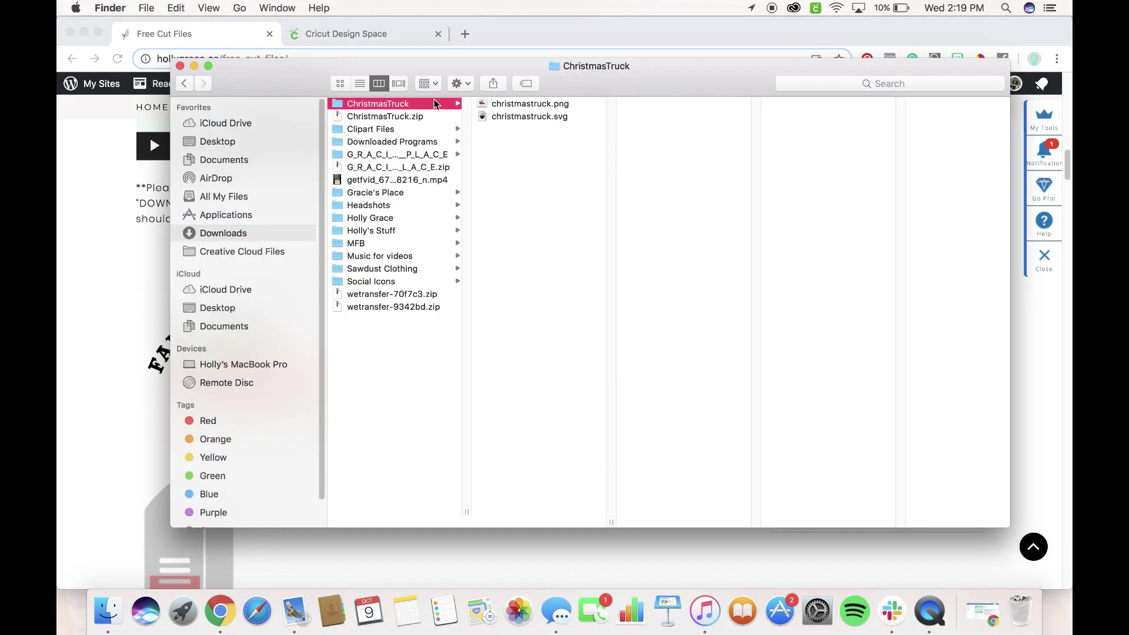
{"action": "left_click", "coordinate": [490, 108]}
{"action": "left_click", "coordinate": [490, 116]}
{"action": "left_click", "coordinate": [490, 104]}
{"action": "left_click", "coordinate": [492, 117]}
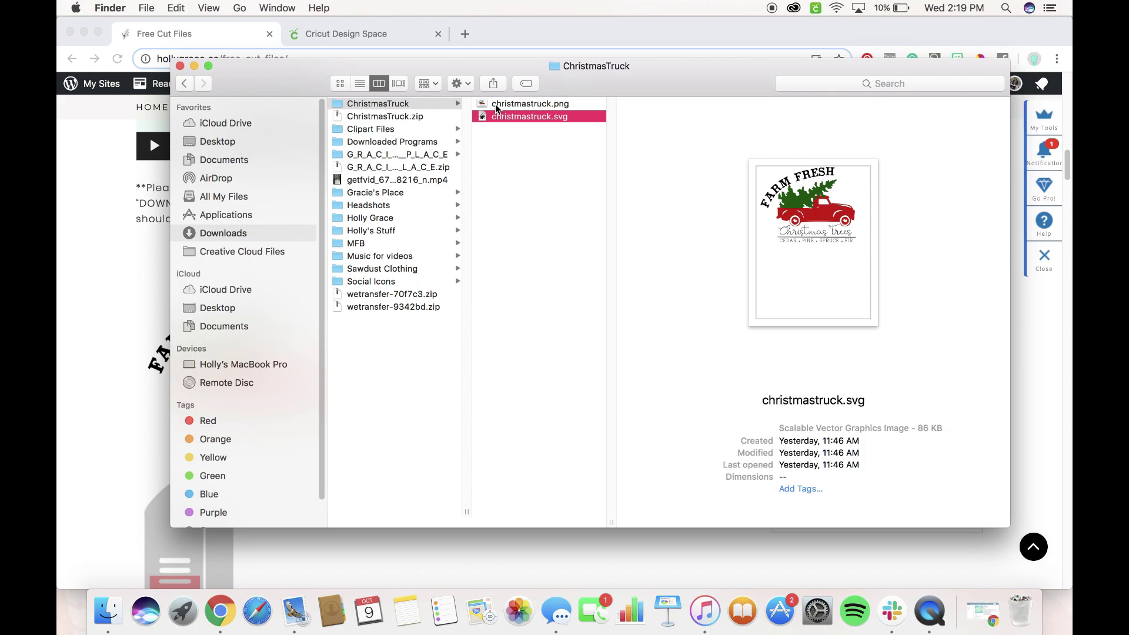
{"action": "left_click", "coordinate": [181, 67]}
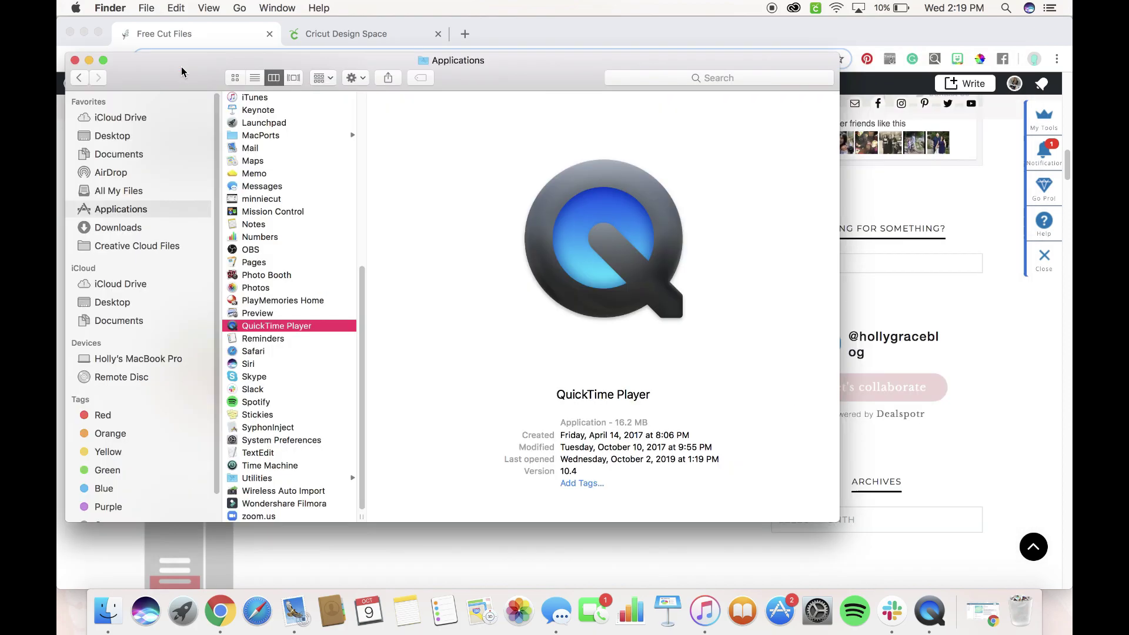
{"action": "left_click", "coordinate": [75, 60]}
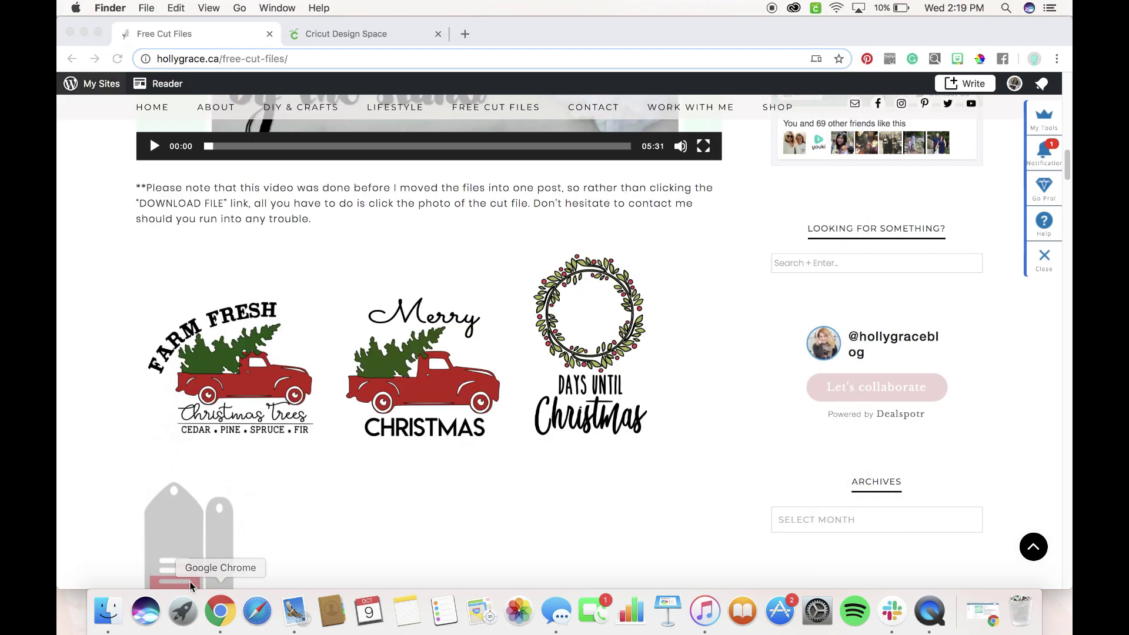
- Download MerryChristmasTruck.zip, unzip it from Downloads, and preview merrychristmastruck.png and .svg
{"action": "left_click", "coordinate": [403, 363]}
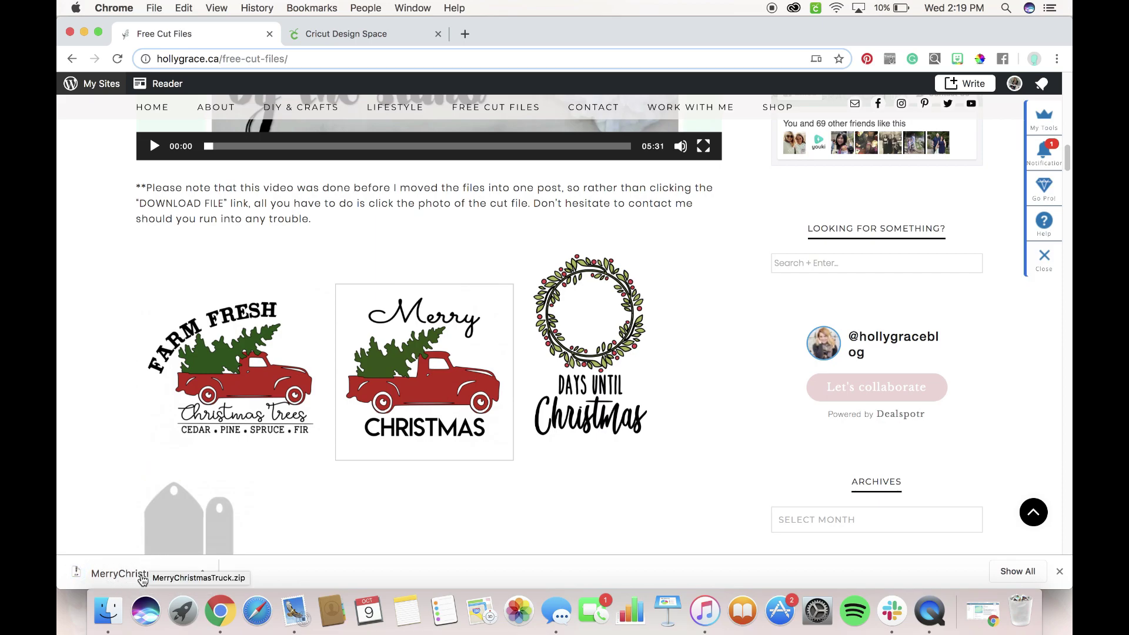
{"action": "left_click", "coordinate": [109, 612]}
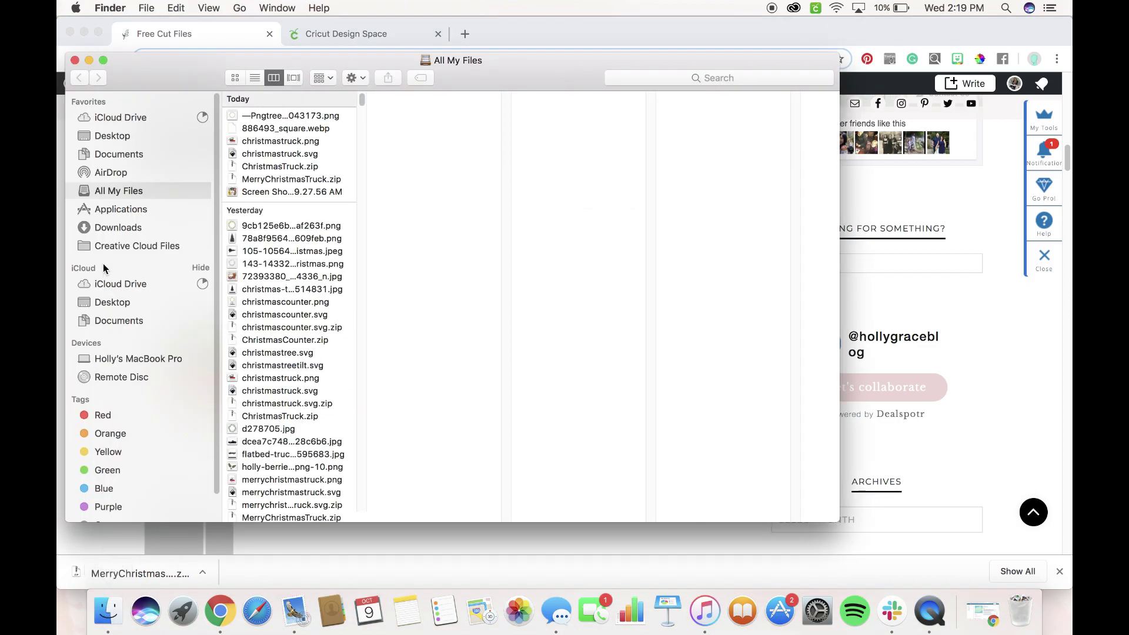
{"action": "left_click", "coordinate": [109, 228]}
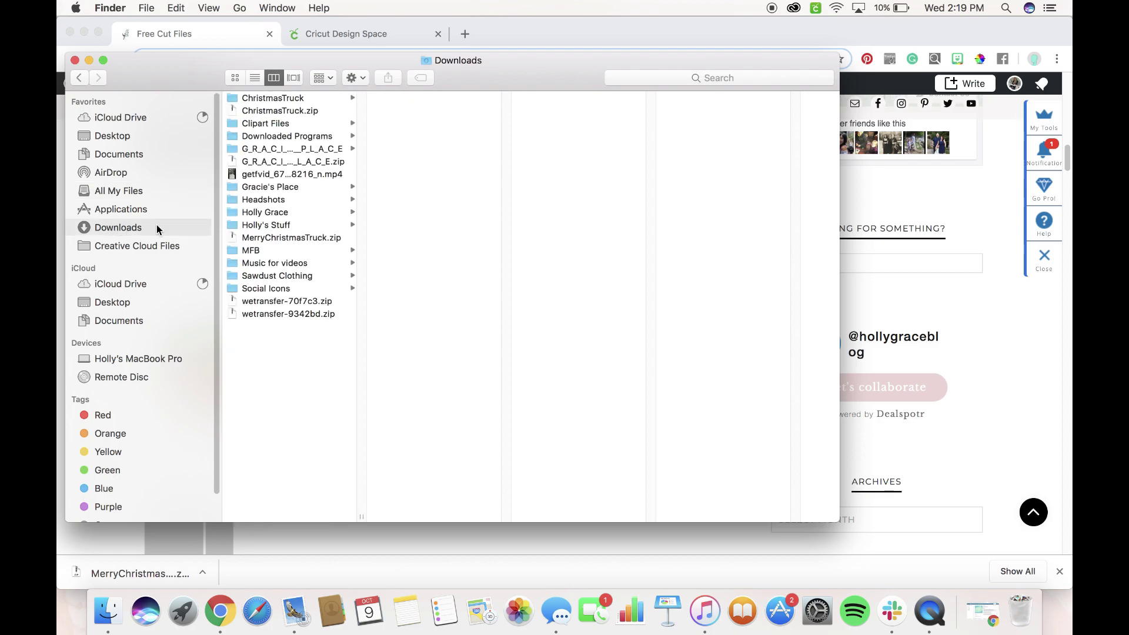
{"action": "double_click", "coordinate": [288, 237]}
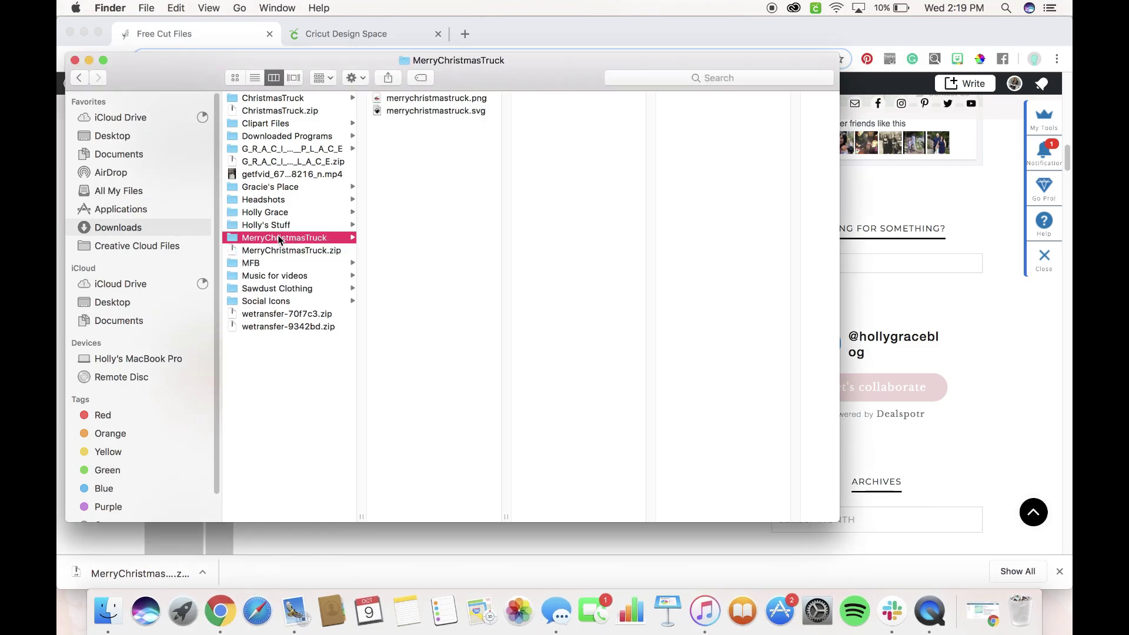
{"action": "left_click", "coordinate": [439, 111]}
{"action": "left_click", "coordinate": [439, 100]}
{"action": "left_click", "coordinate": [439, 110]}
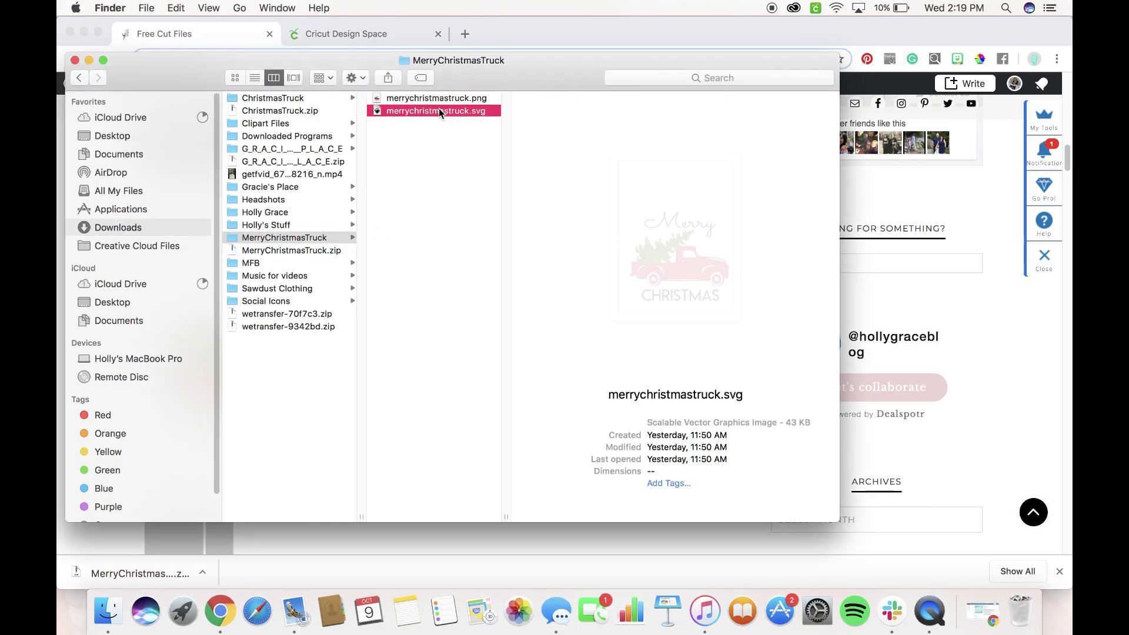
- Return to the Cricut Design Space tab and start a new image upload
{"action": "left_click", "coordinate": [75, 61]}
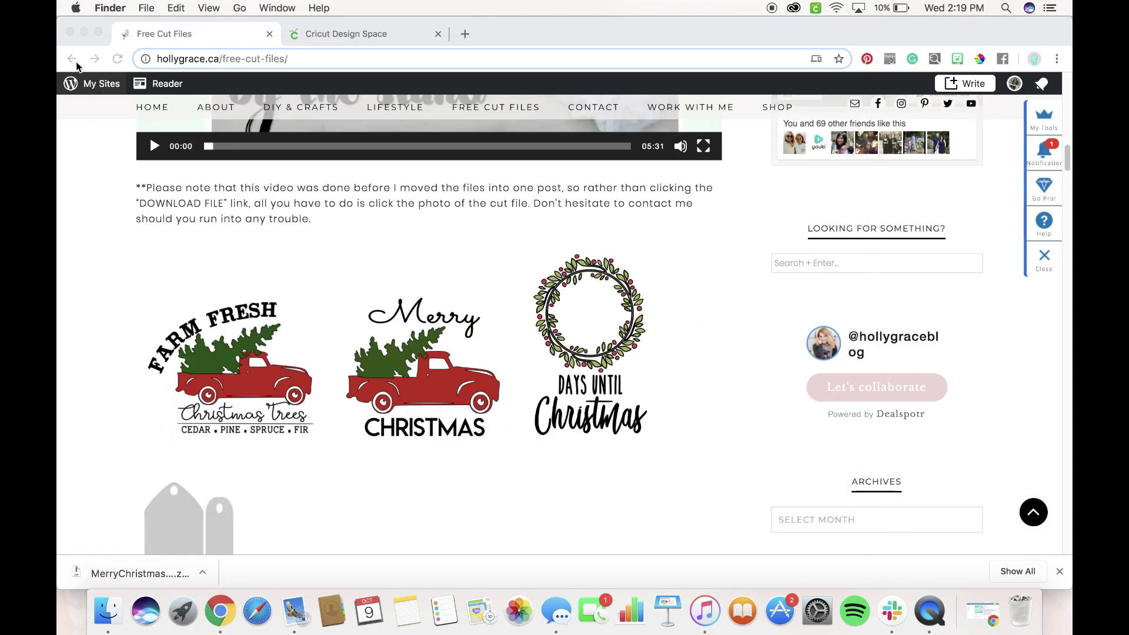
{"action": "left_click", "coordinate": [357, 33]}
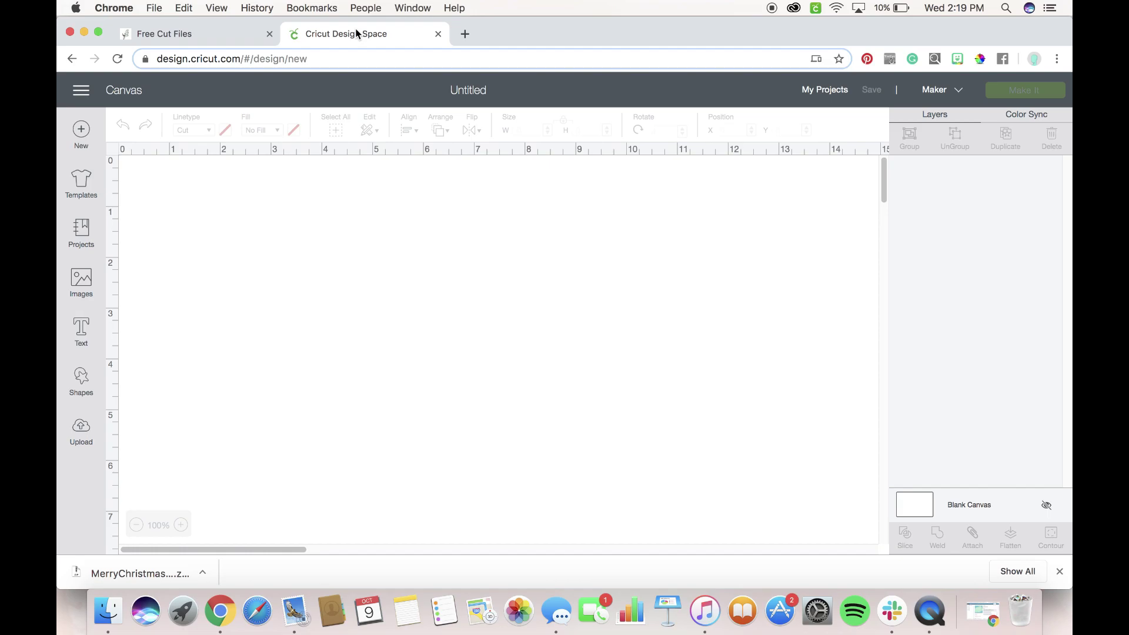
{"action": "left_click", "coordinate": [91, 434]}
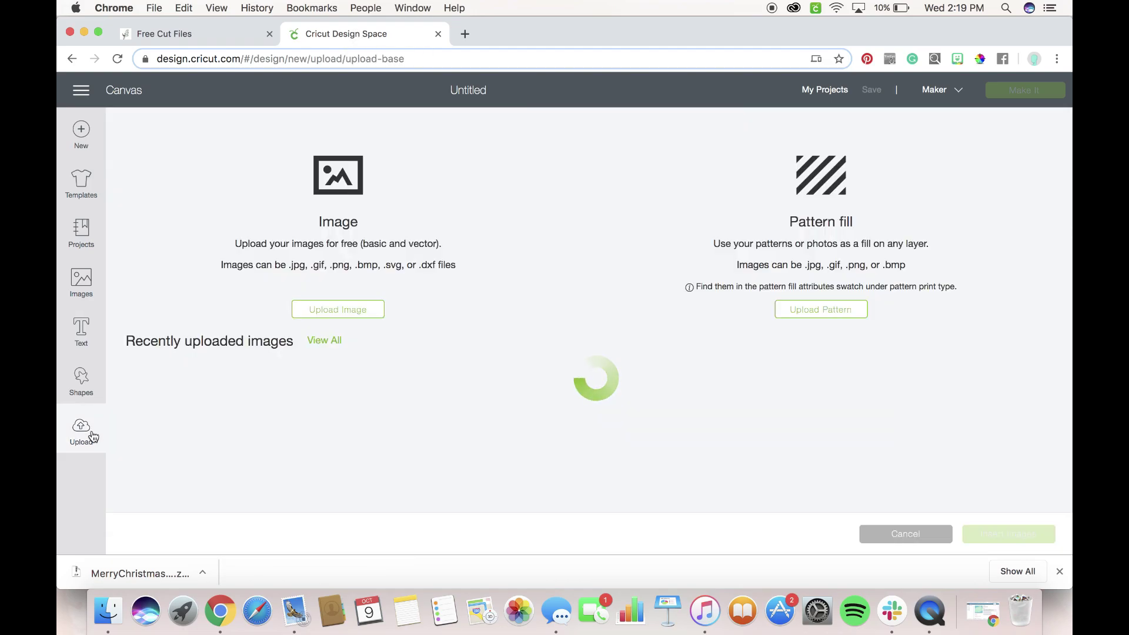
{"action": "left_click", "coordinate": [364, 309]}
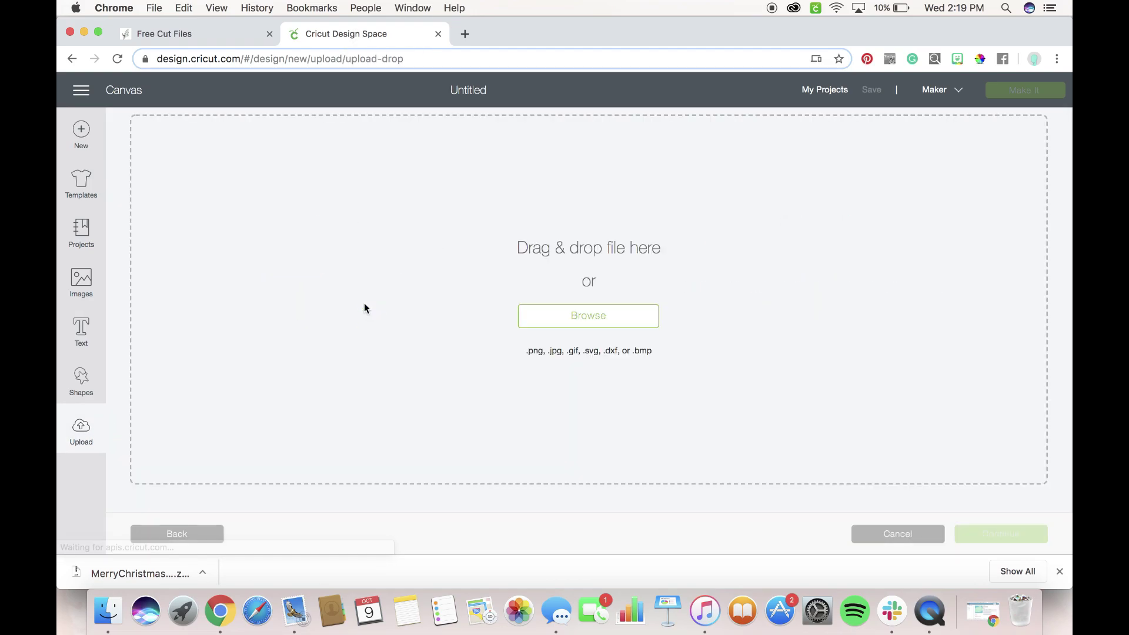
- Pick christmastruck.svg from Downloads > ChristmasTruck and load it as the upload
{"action": "left_click", "coordinate": [555, 321]}
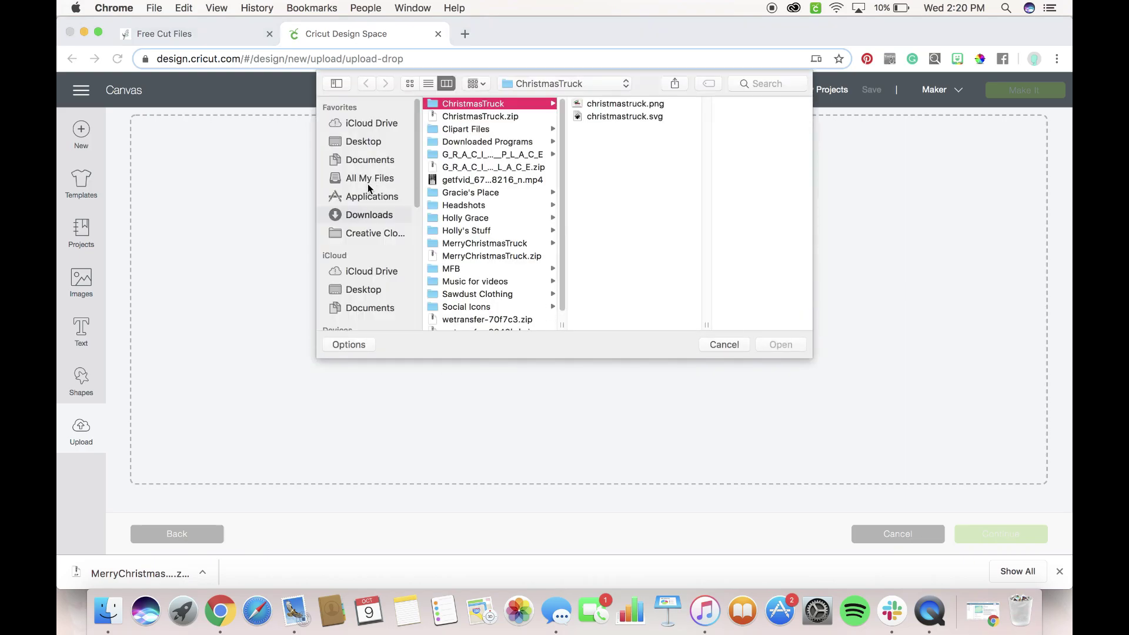
{"action": "left_click", "coordinate": [369, 216]}
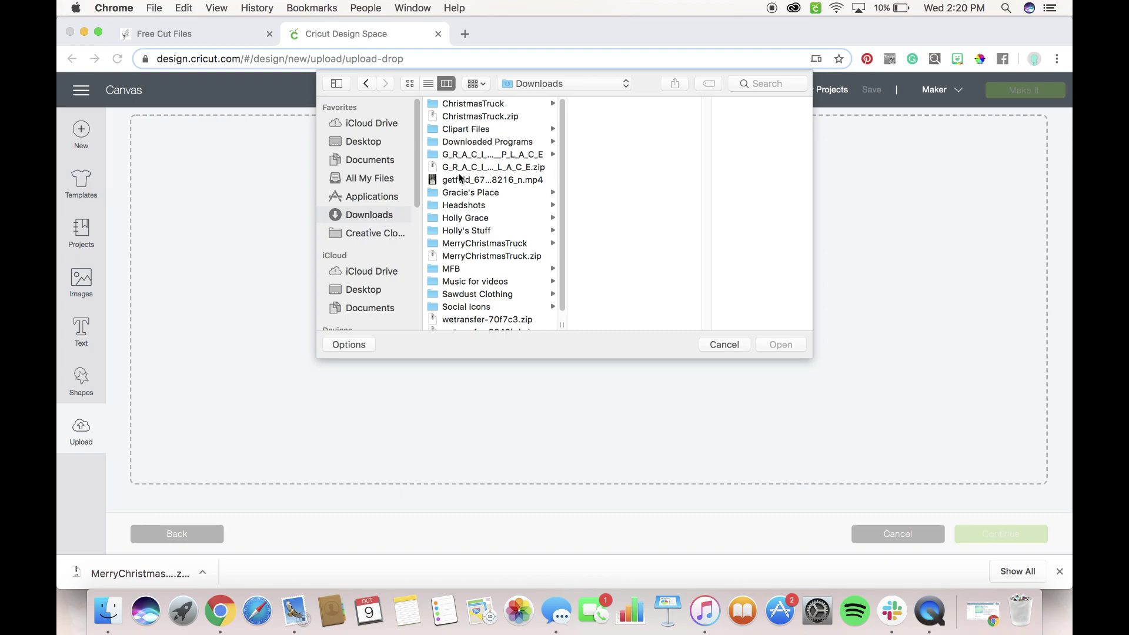
{"action": "scroll", "coordinate": [562, 159], "scroll_direction": "up", "scroll_amount": 3}
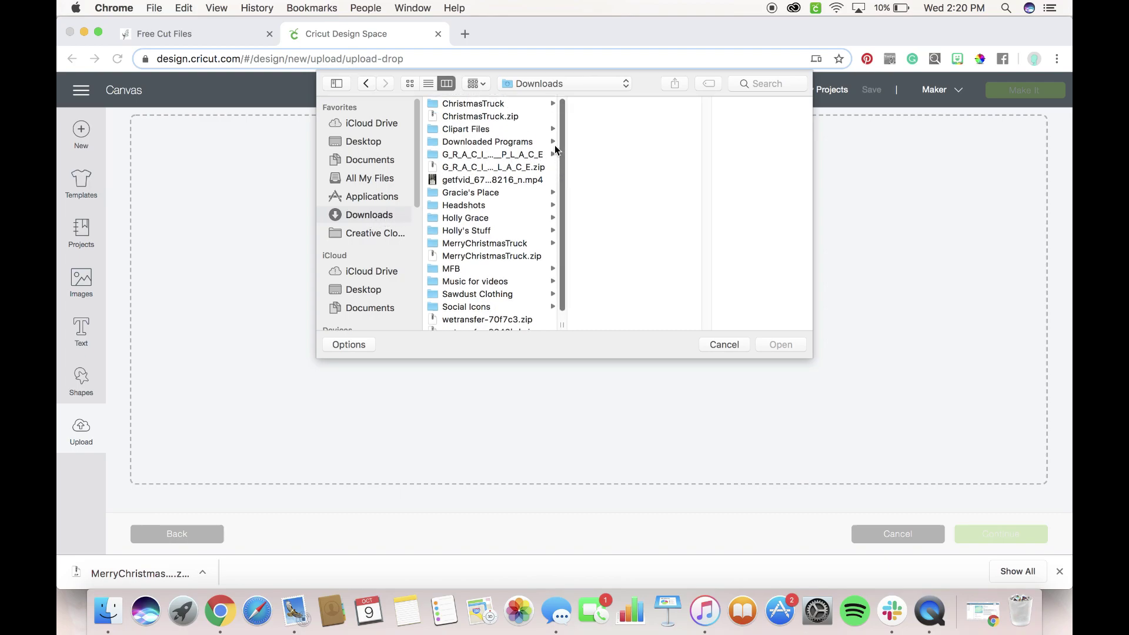
{"action": "left_click", "coordinate": [499, 104]}
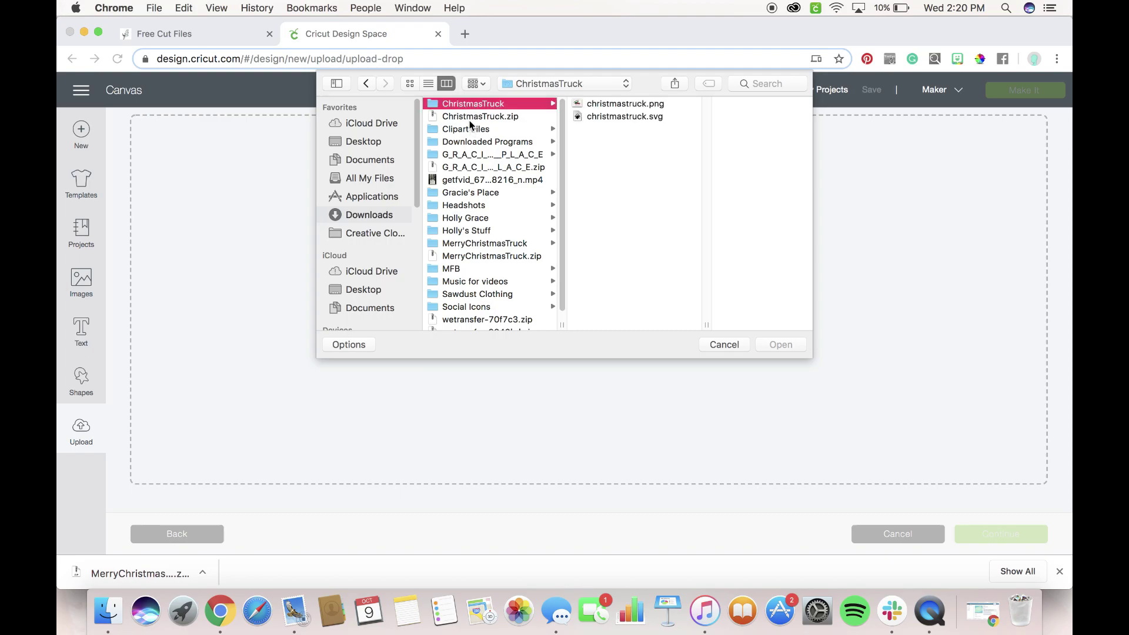
{"action": "left_click", "coordinate": [583, 115]}
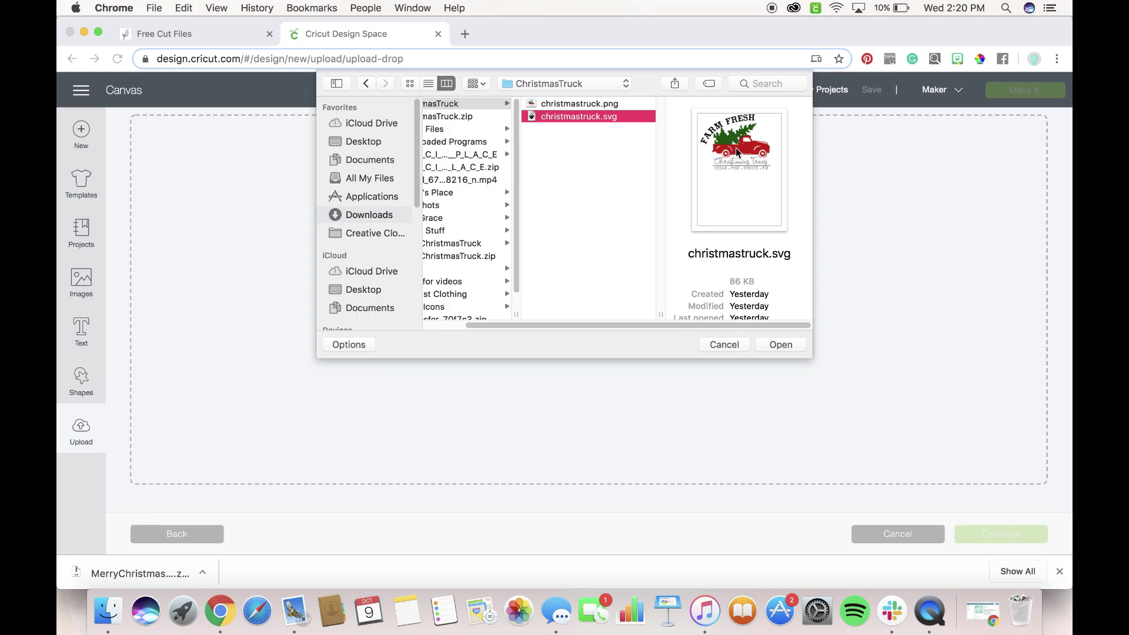
{"action": "left_click", "coordinate": [584, 103]}
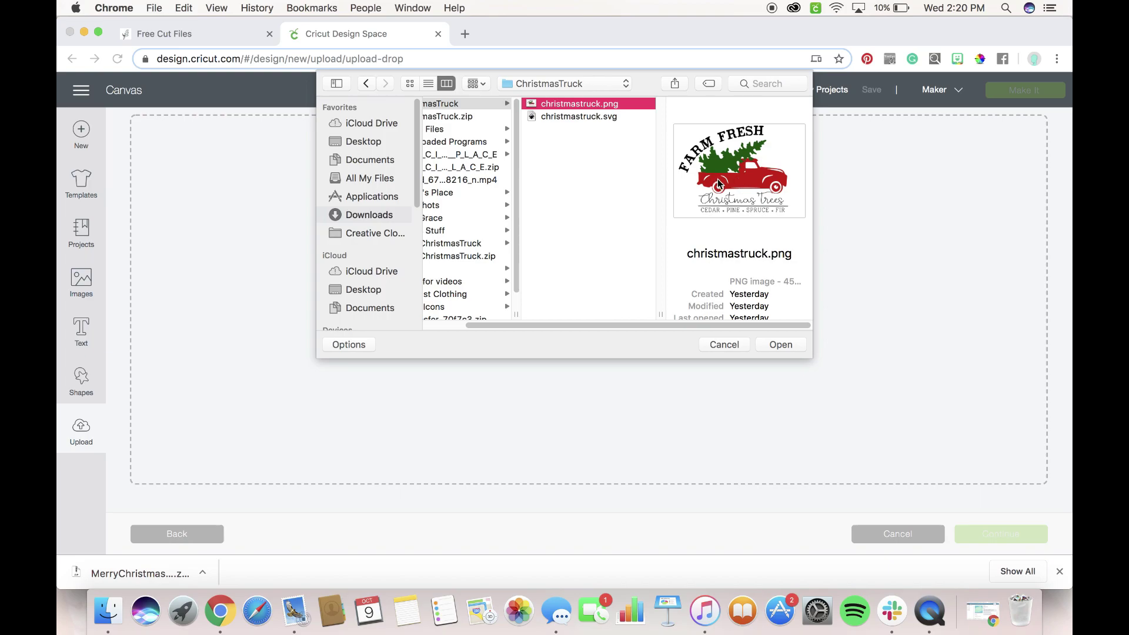
{"action": "left_click", "coordinate": [604, 116]}
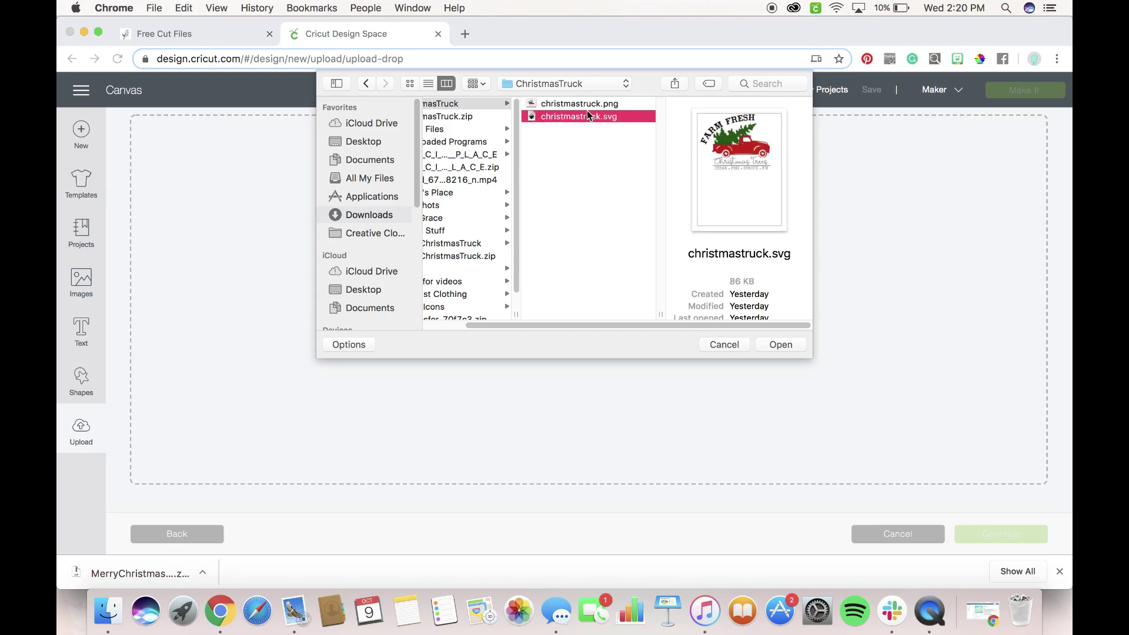
{"action": "left_click", "coordinate": [781, 345]}
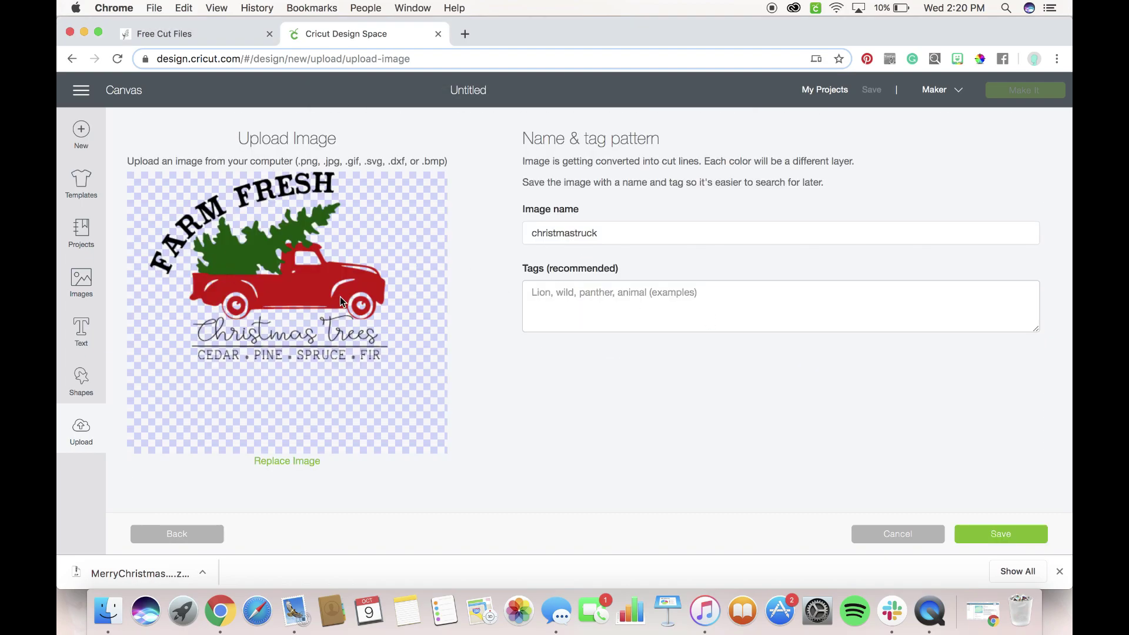
- Save the christmastruck upload, insert it, move it up and resize to 5.804 × 4.588 in
{"action": "left_click", "coordinate": [971, 533]}
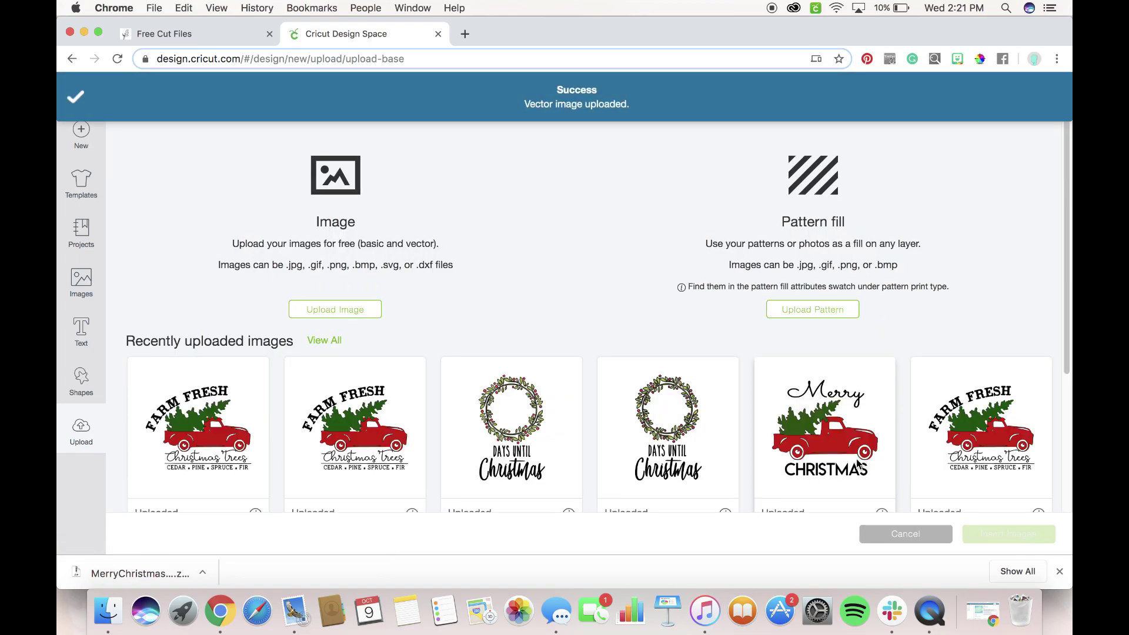
{"action": "left_click", "coordinate": [254, 427]}
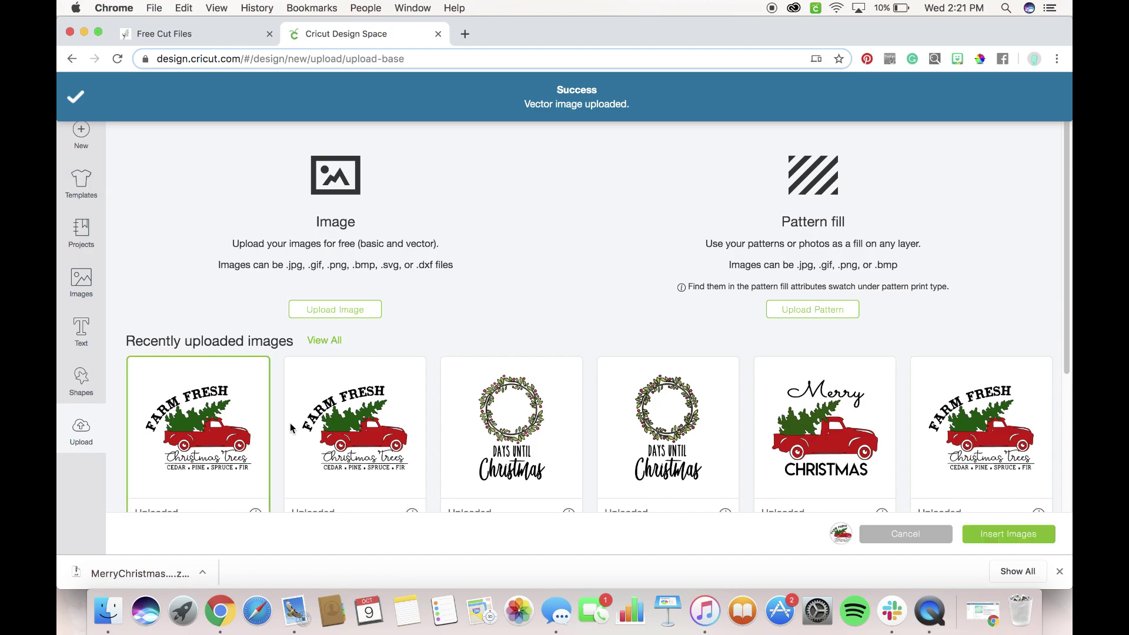
{"action": "left_click", "coordinate": [1020, 535]}
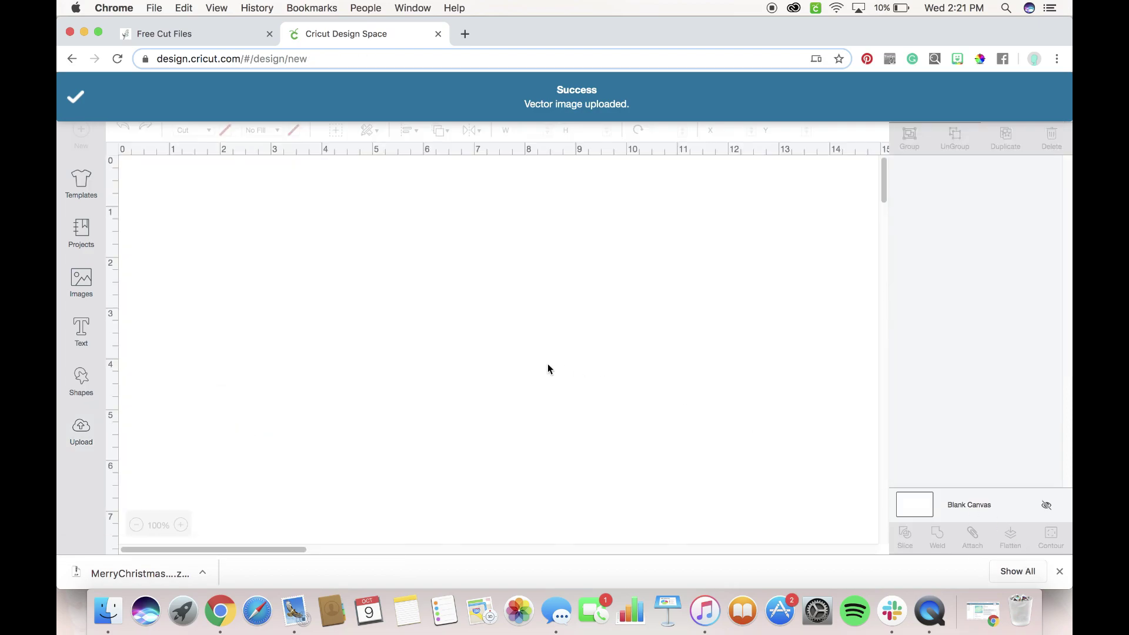
{"action": "left_click_drag", "start_coordinate": [424, 391], "coordinate": [455, 325]}
{"action": "left_click_drag", "start_coordinate": [543, 420], "coordinate": [577, 446]}
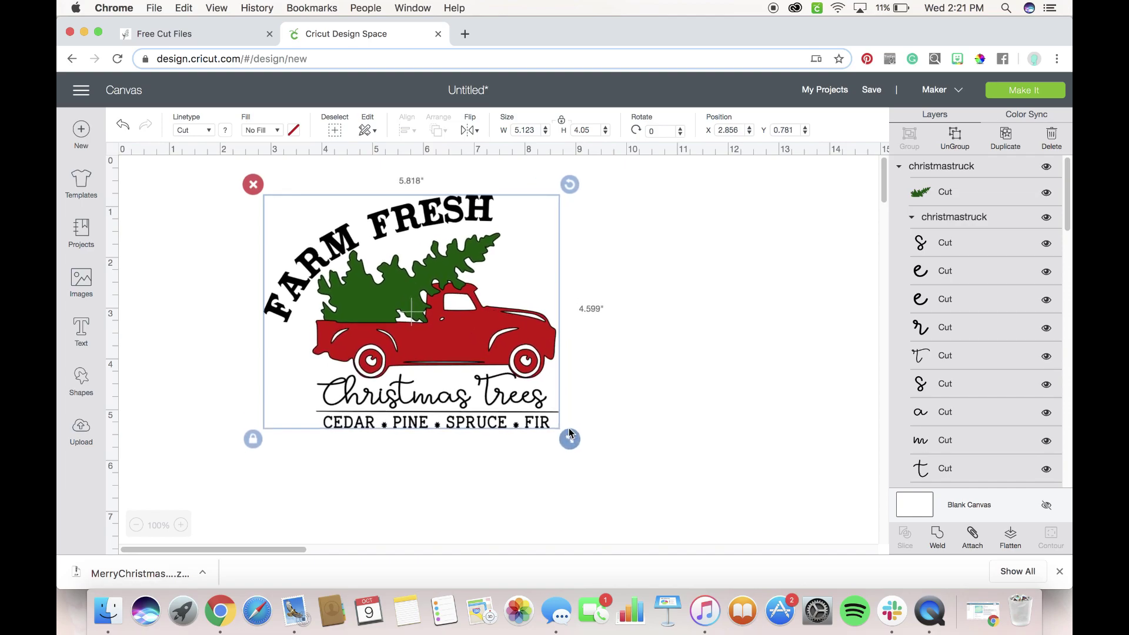
{"action": "left_click", "coordinate": [1008, 92]}
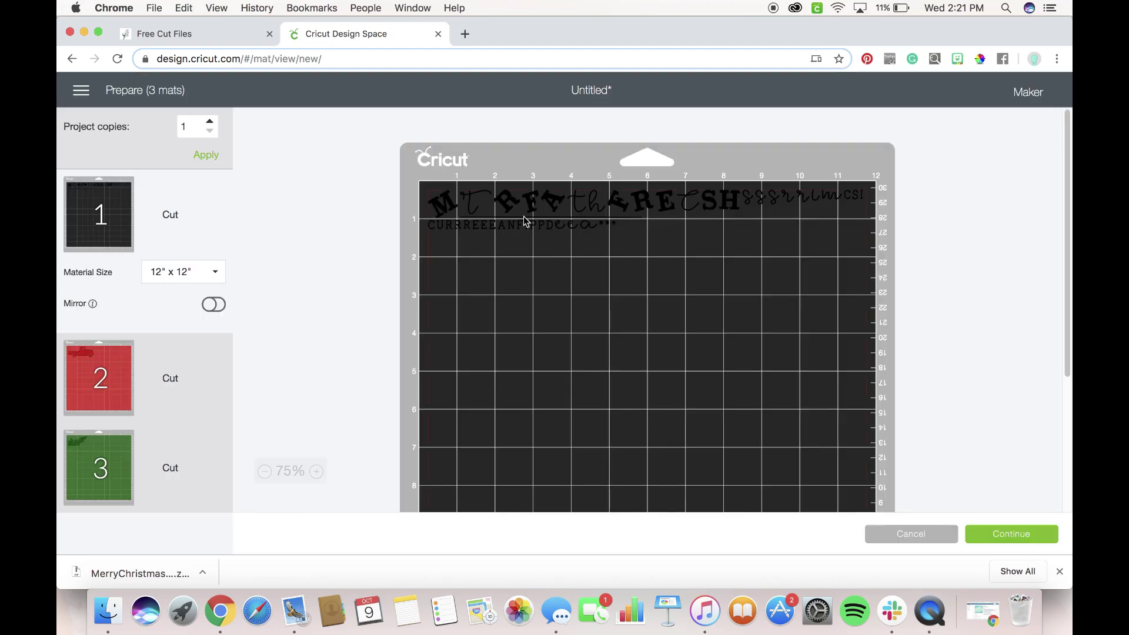
{"action": "left_click", "coordinate": [114, 384]}
{"action": "left_click", "coordinate": [103, 491]}
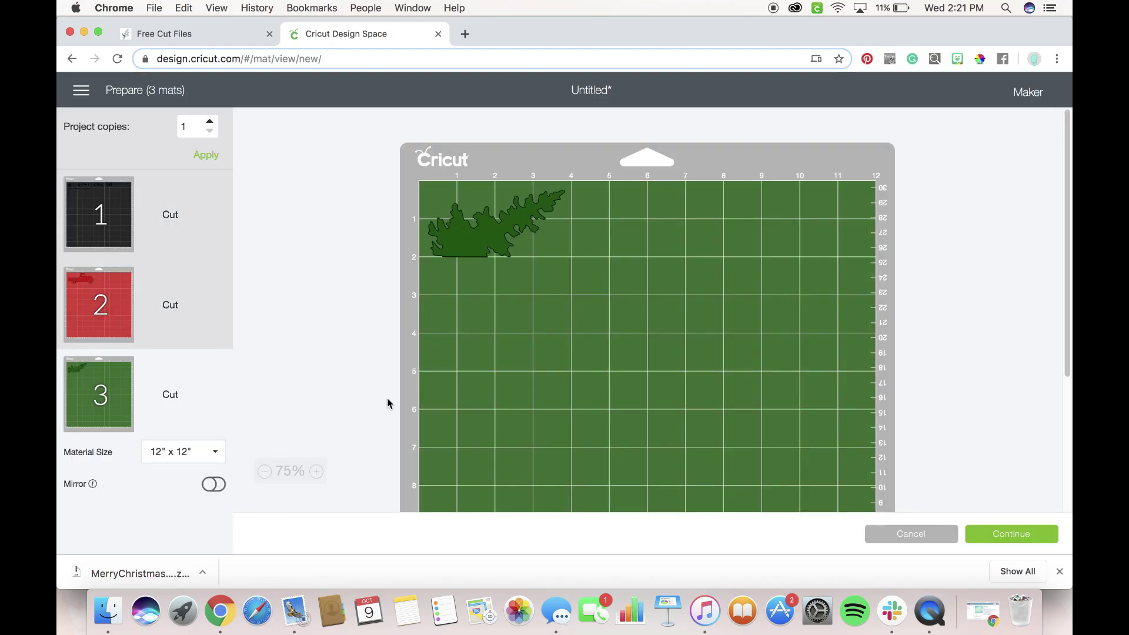
{"action": "left_click", "coordinate": [83, 213]}
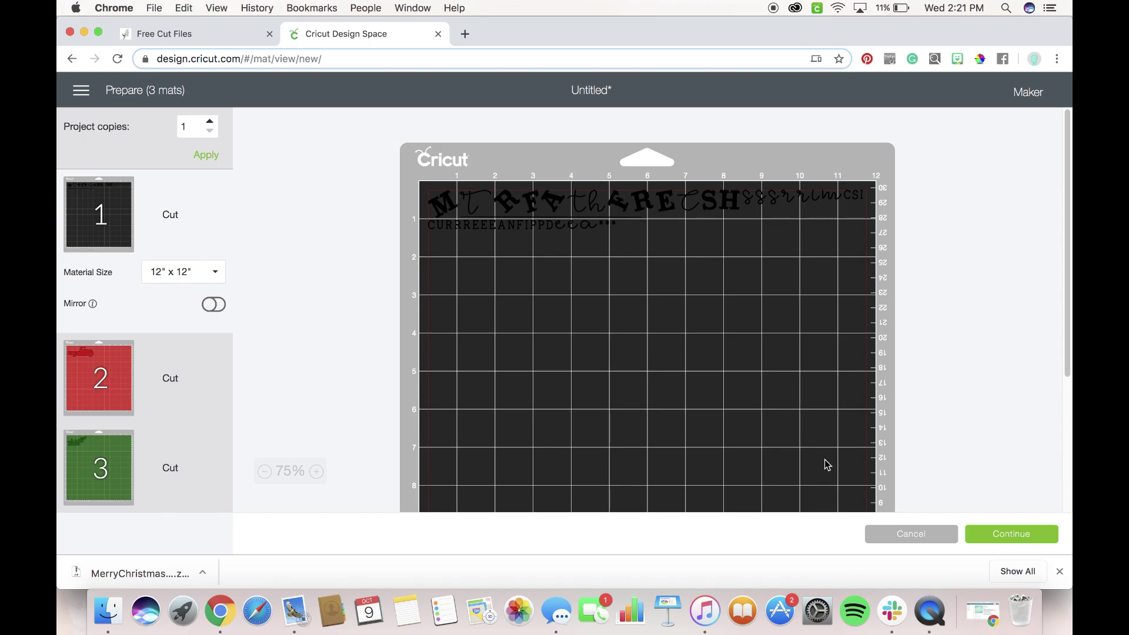
{"action": "left_click", "coordinate": [896, 533]}
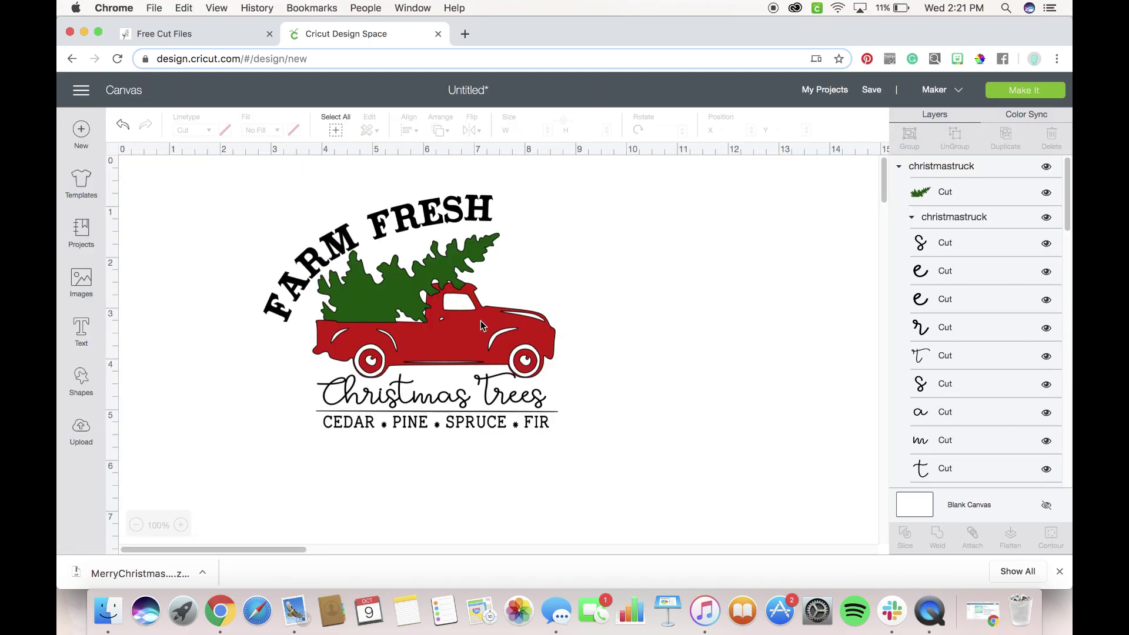
{"action": "left_click", "coordinate": [480, 322]}
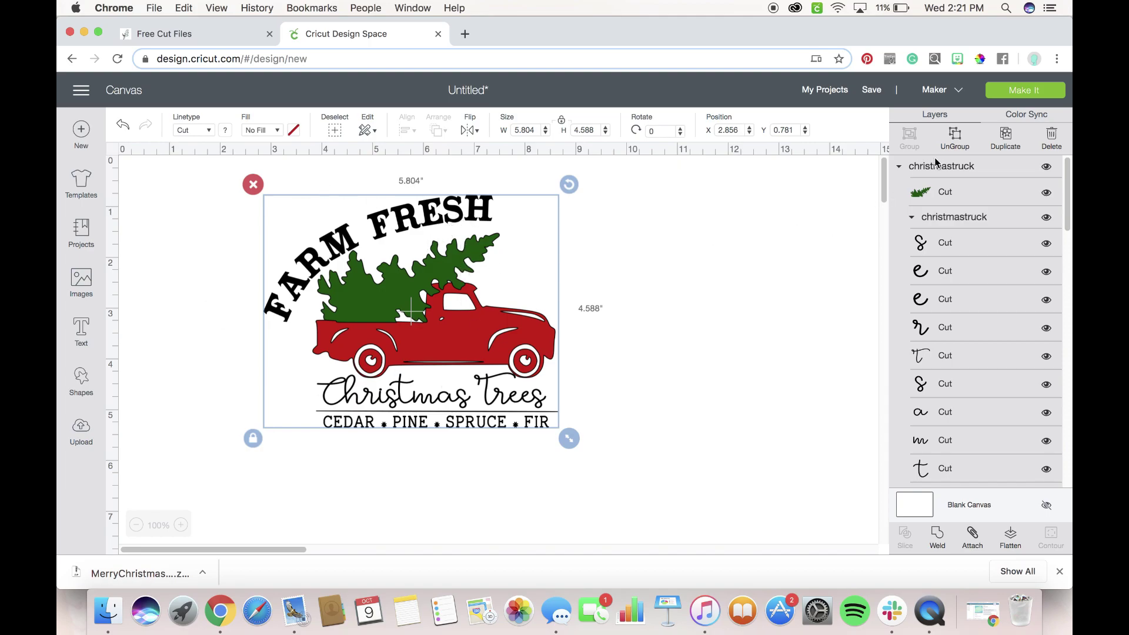
- Ungroup the design and move the red truck and green tree to the right
{"action": "left_click", "coordinate": [954, 147]}
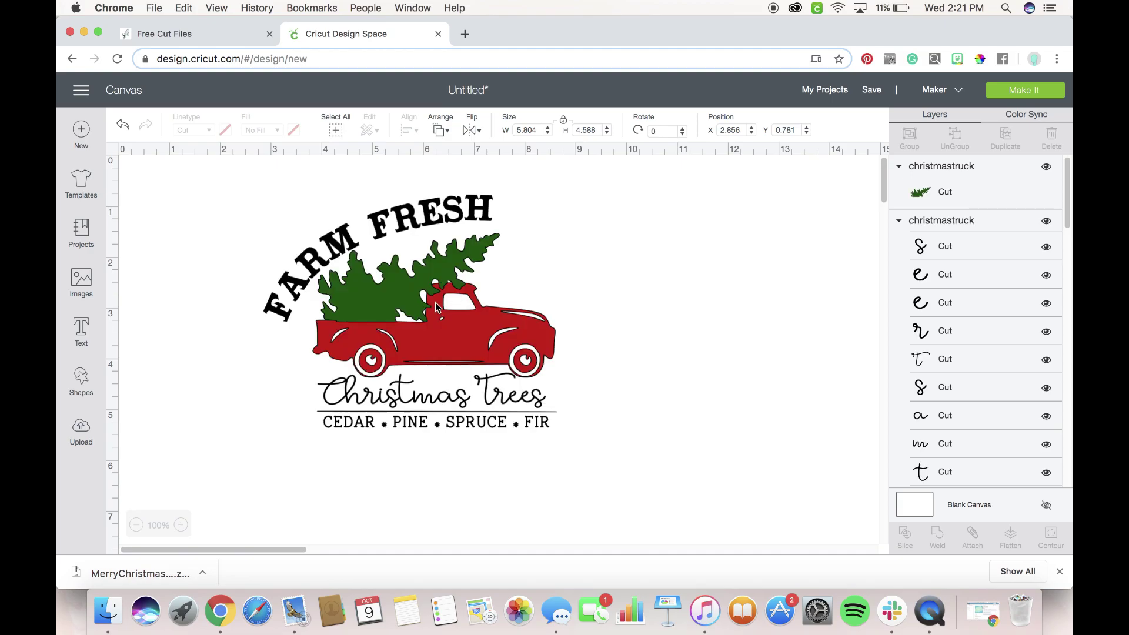
{"action": "left_click", "coordinate": [563, 325]}
{"action": "left_click_drag", "start_coordinate": [563, 326], "coordinate": [825, 287]}
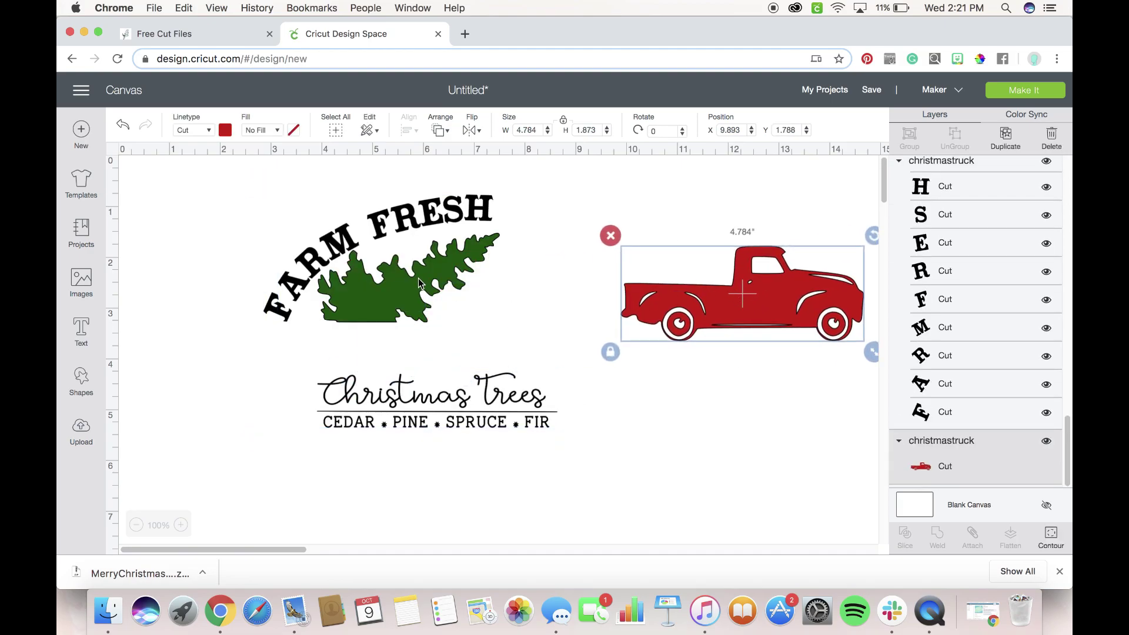
{"action": "left_click_drag", "start_coordinate": [421, 284], "coordinate": [724, 222]}
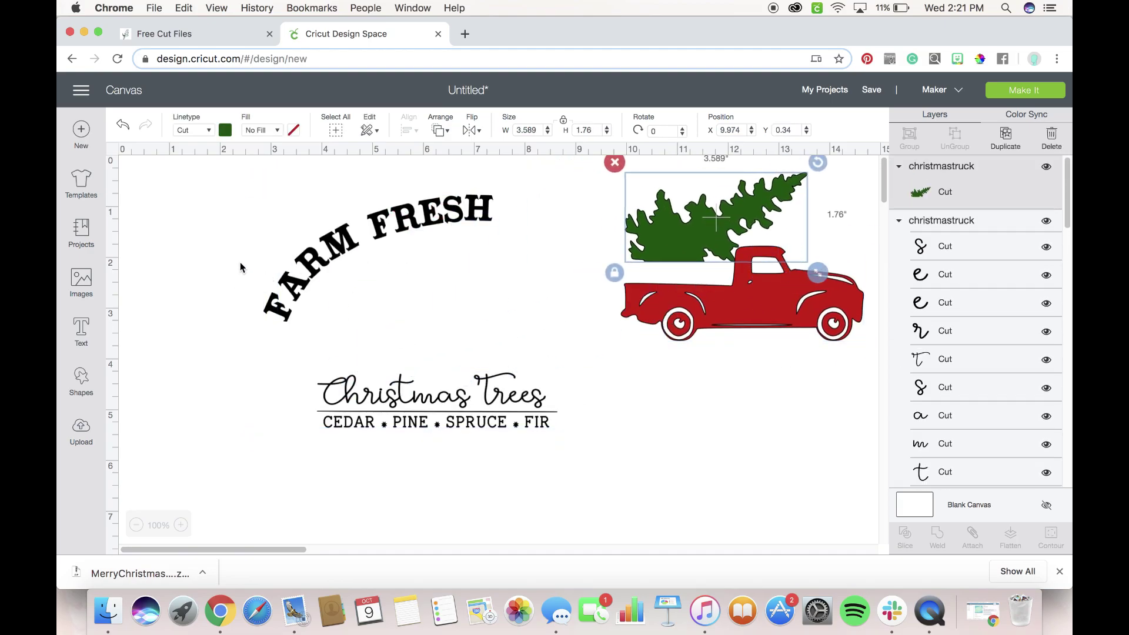
- Attach all the black lettering into one unit and open the Make It mat preview
{"action": "left_click_drag", "start_coordinate": [239, 262], "coordinate": [320, 252]}
{"action": "left_click", "coordinate": [240, 202]}
{"action": "left_click_drag", "start_coordinate": [238, 176], "coordinate": [578, 459]}
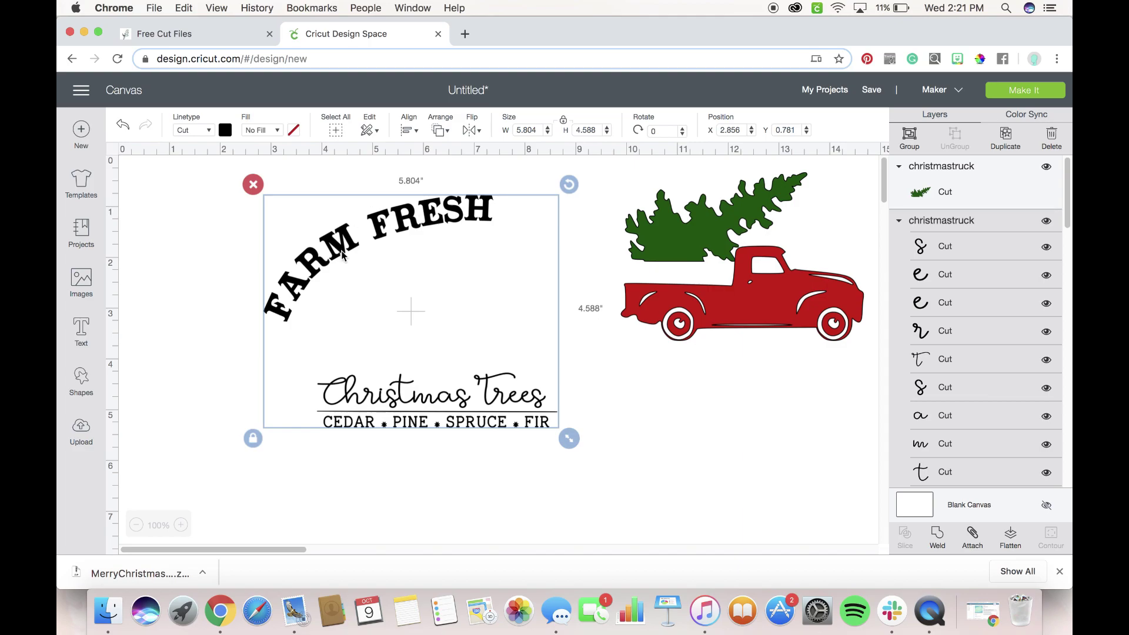
{"action": "left_click", "coordinate": [971, 547]}
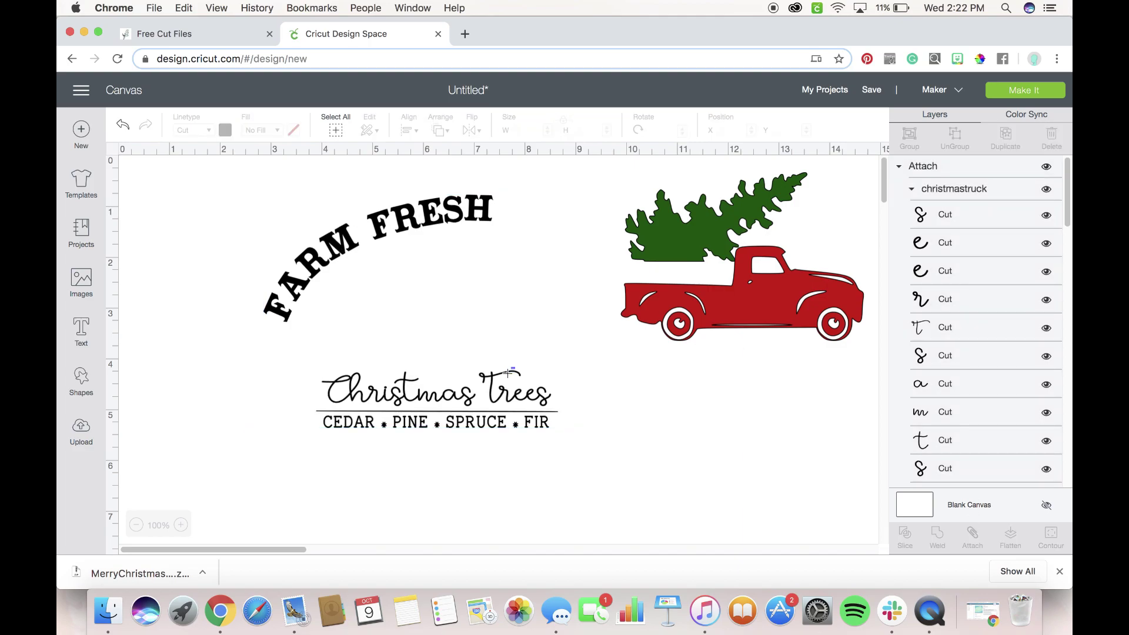
{"action": "left_click", "coordinate": [336, 203]}
{"action": "left_click", "coordinate": [327, 259]}
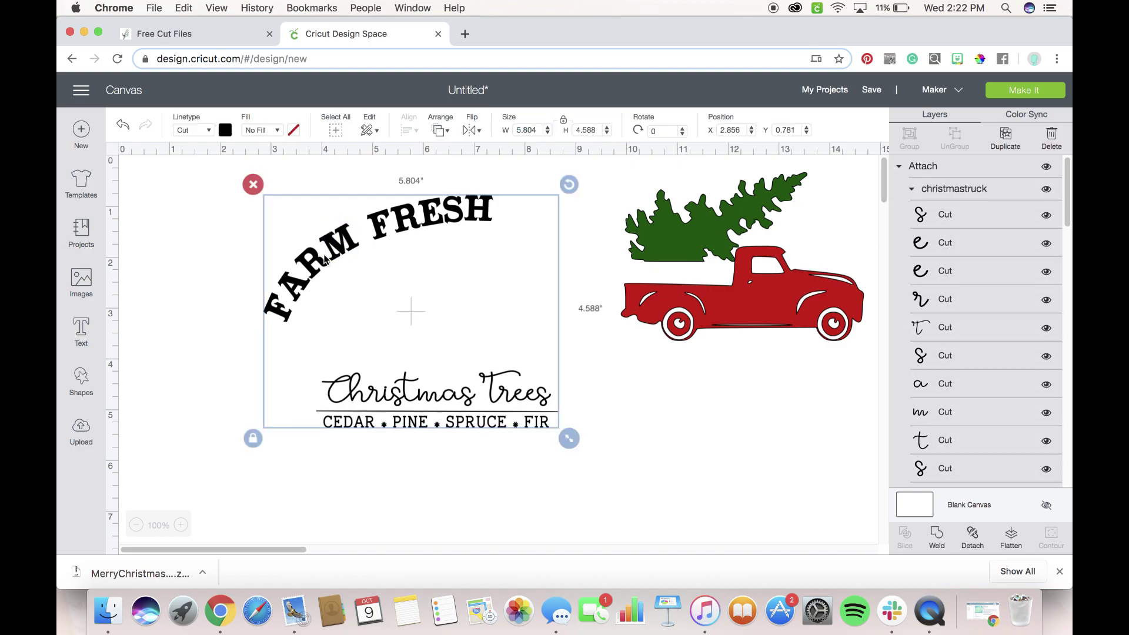
{"action": "left_click", "coordinate": [1010, 97]}
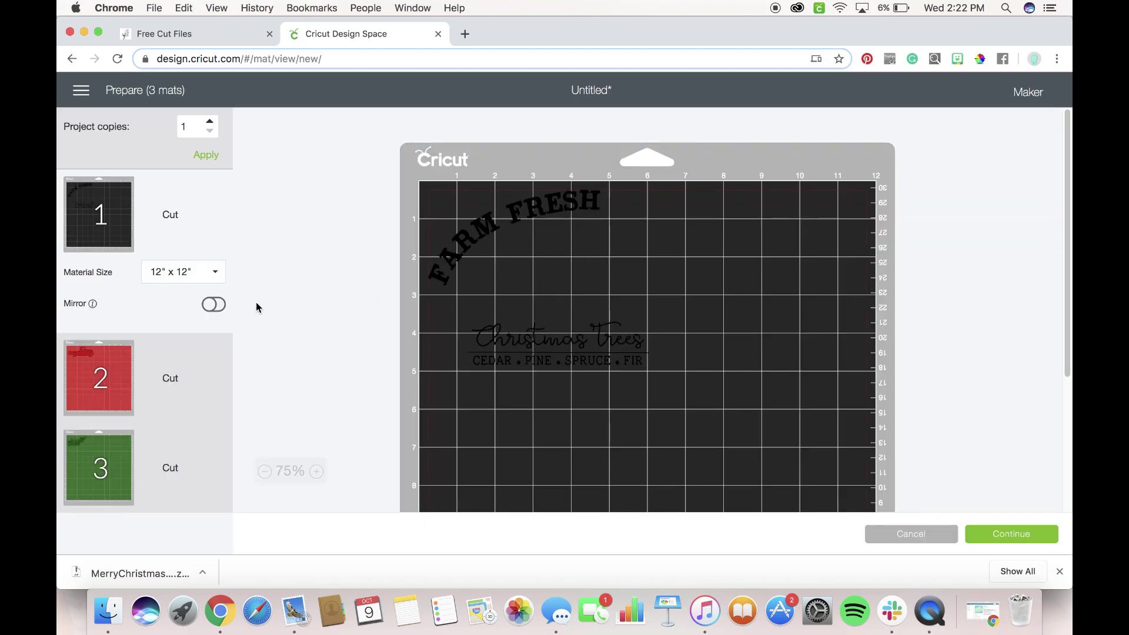
- Preview mats 1–3 to confirm black text, red truck and green tree are separate
{"action": "left_click", "coordinate": [109, 365]}
{"action": "left_click", "coordinate": [106, 448]}
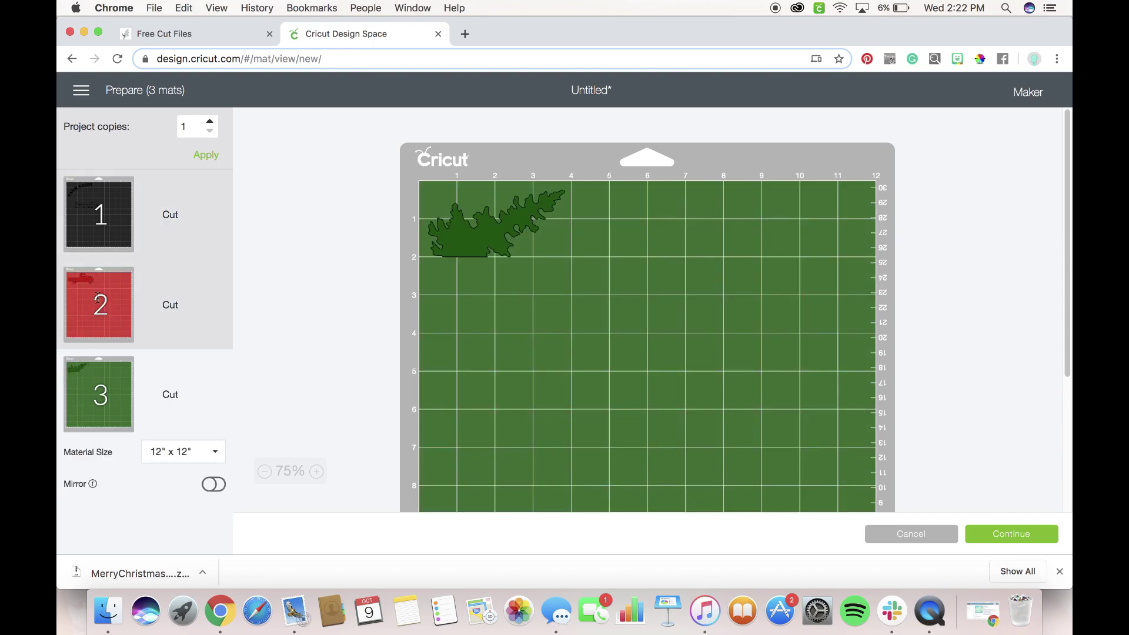
{"action": "left_click", "coordinate": [99, 284]}
{"action": "left_click", "coordinate": [114, 449]}
{"action": "left_click", "coordinate": [110, 187]}
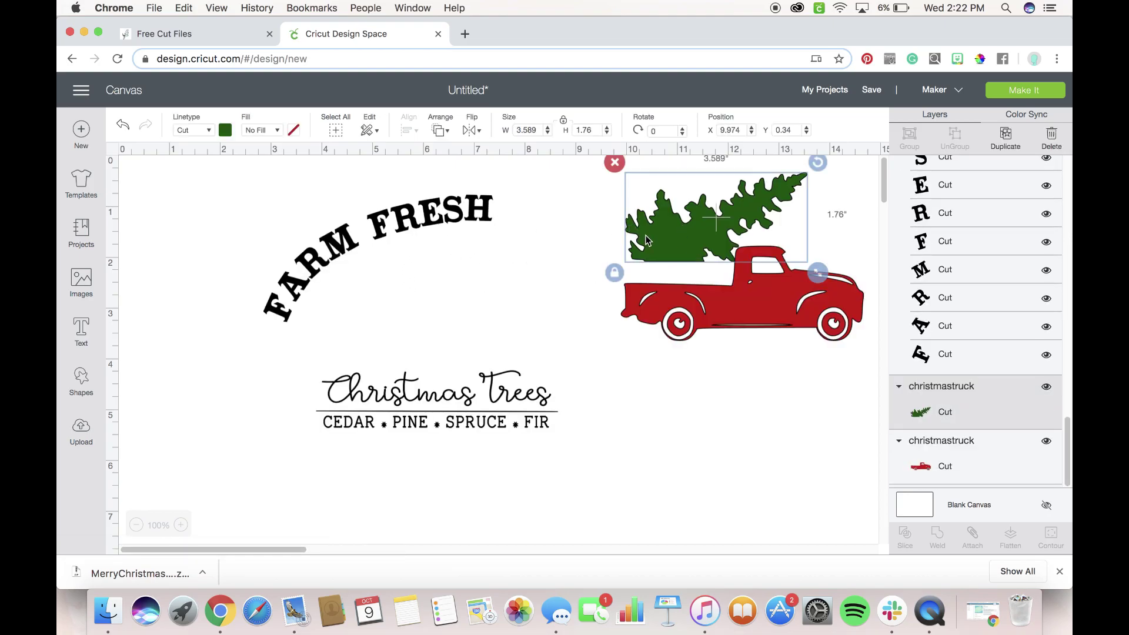
- Nudge the tree down from Y 0.34 to 0.84 so it sits in the truck bed
{"action": "key", "text": "Down"}
{"action": "key", "text": "Down"}
{"action": "key", "text": "Down"}
{"action": "key", "text": "Down"}
{"action": "key", "text": "Down"}
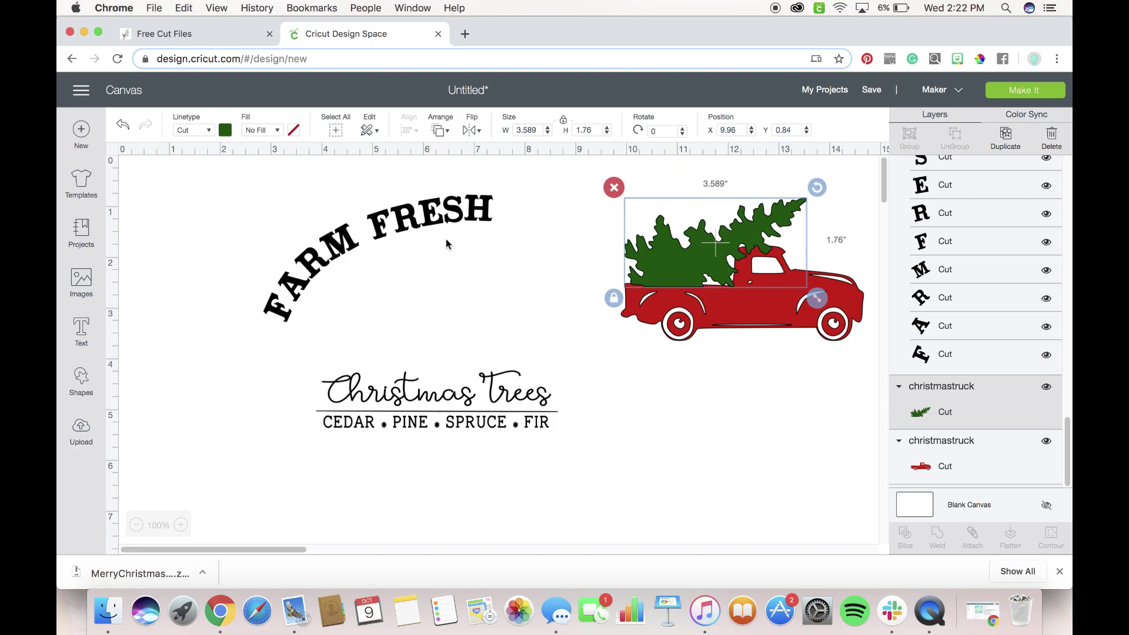